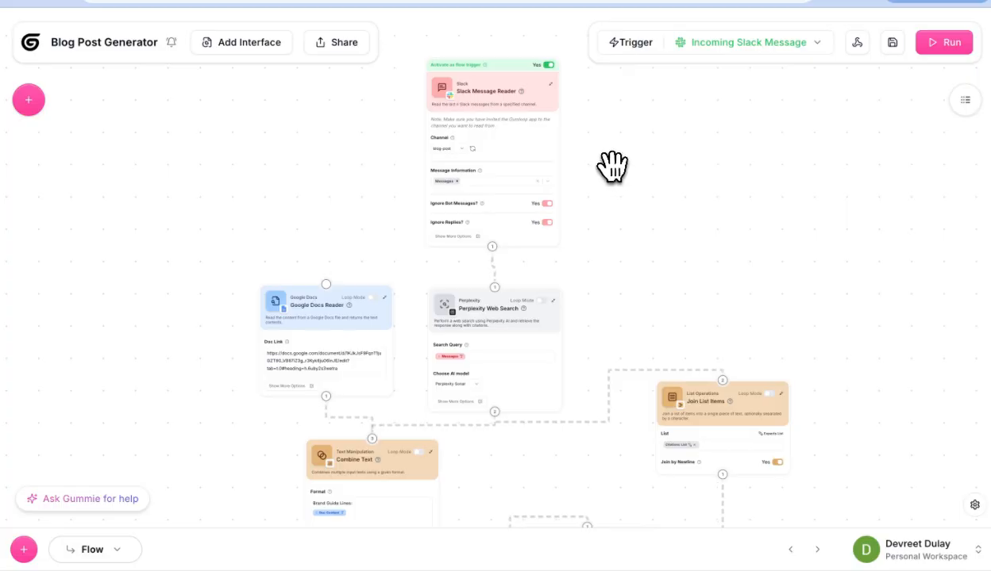
Step: Examine the Slack Message Reader trigger's settings and its connection to the Perplexity Web Search query
{"action": "scroll", "coordinate": [605, 209], "scroll_direction": "up", "scroll_amount": 3}
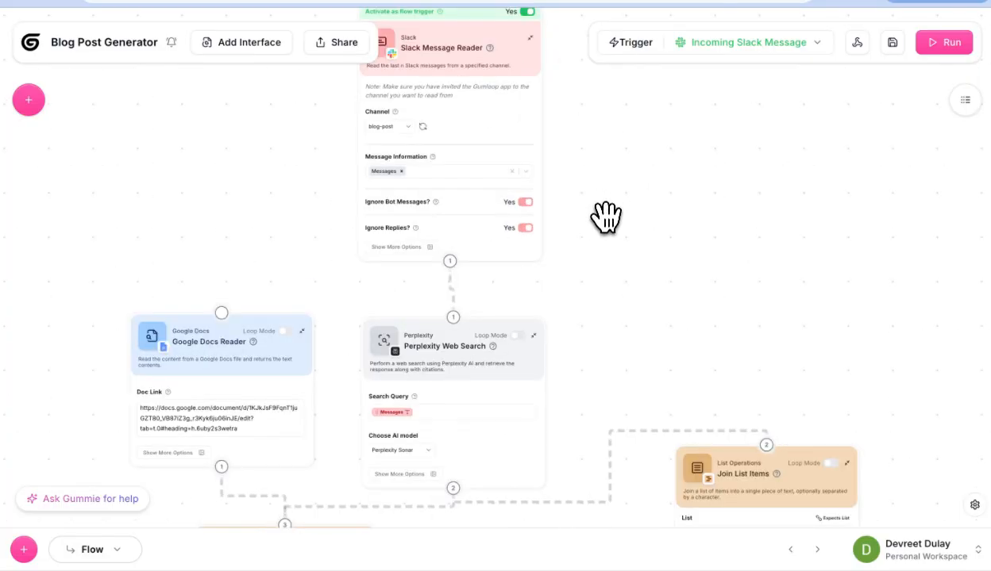
{"action": "left_click_drag", "start_coordinate": [605, 173], "coordinate": [679, 279]}
{"action": "scroll", "coordinate": [611, 270], "scroll_direction": "up", "scroll_amount": 3}
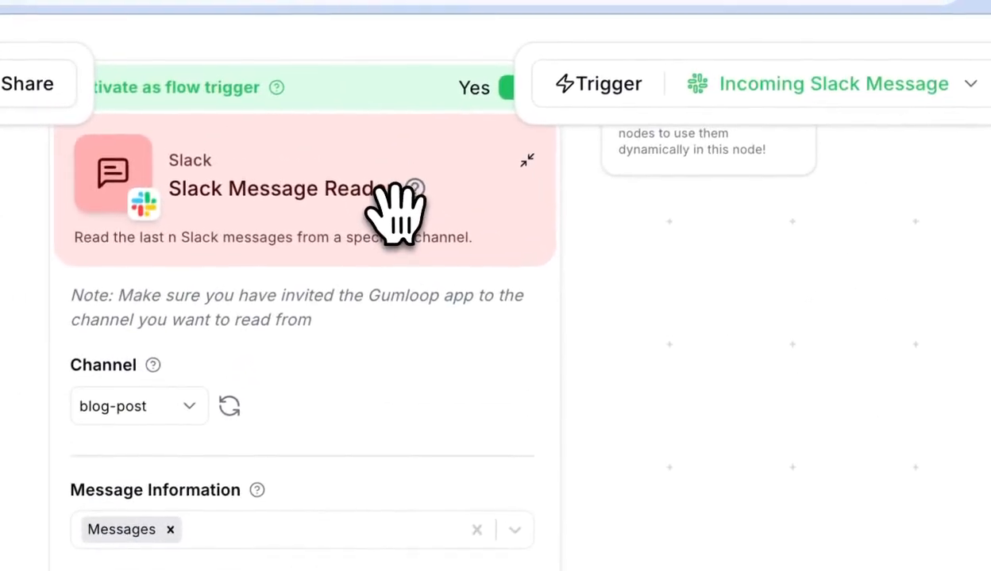
{"action": "left_click_drag", "start_coordinate": [689, 354], "coordinate": [703, 445]}
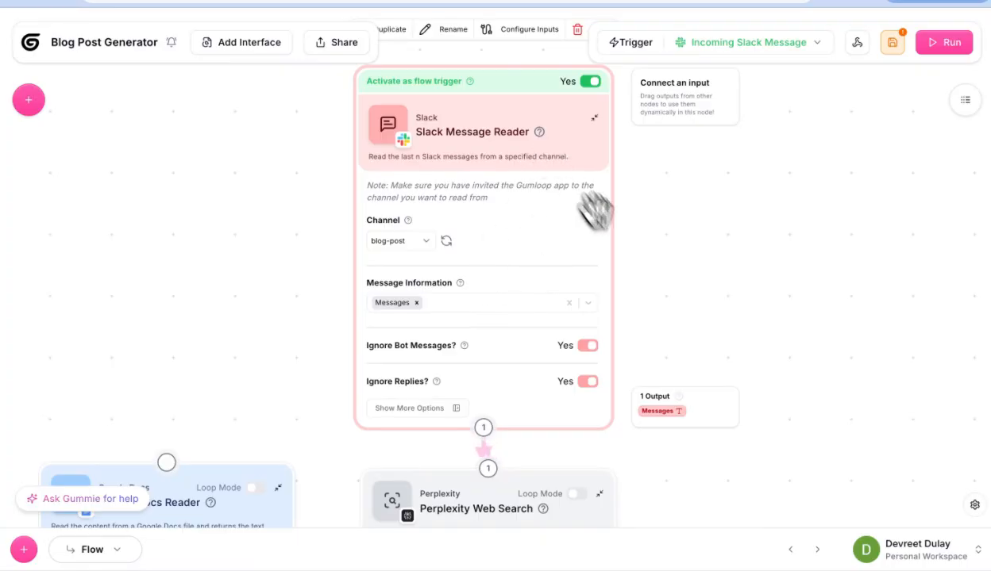
{"action": "scroll", "coordinate": [680, 299], "scroll_direction": "down", "scroll_amount": 3}
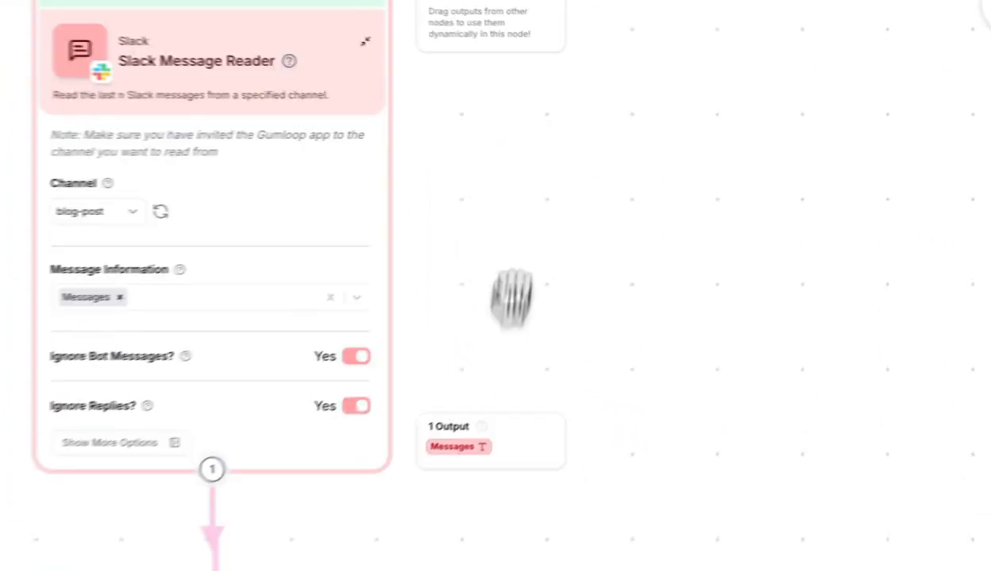
{"action": "left_click_drag", "start_coordinate": [491, 241], "coordinate": [487, 327]}
{"action": "left_click_drag", "start_coordinate": [520, 444], "coordinate": [570, 73]}
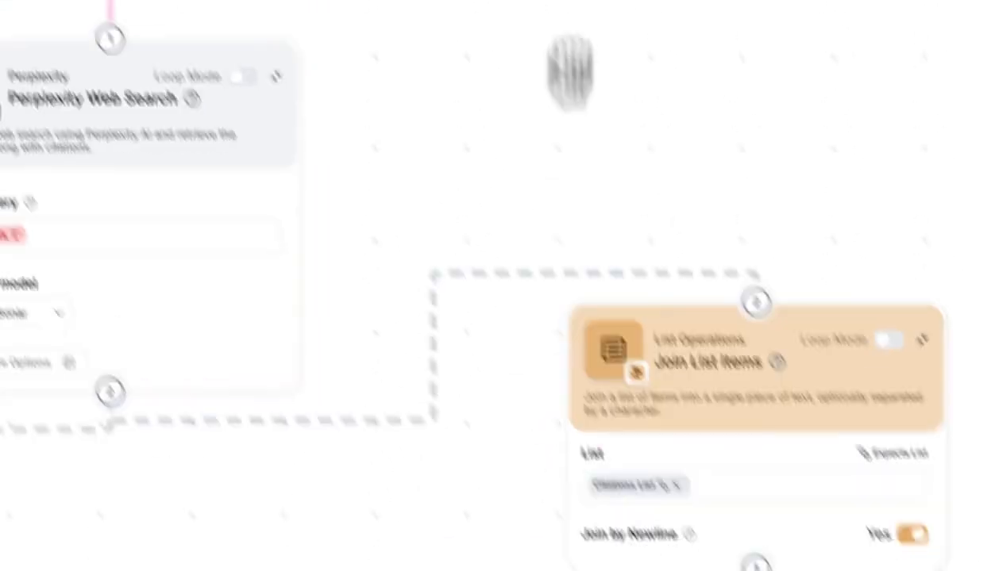
{"action": "scroll", "coordinate": [524, 361], "scroll_direction": "up", "scroll_amount": 3}
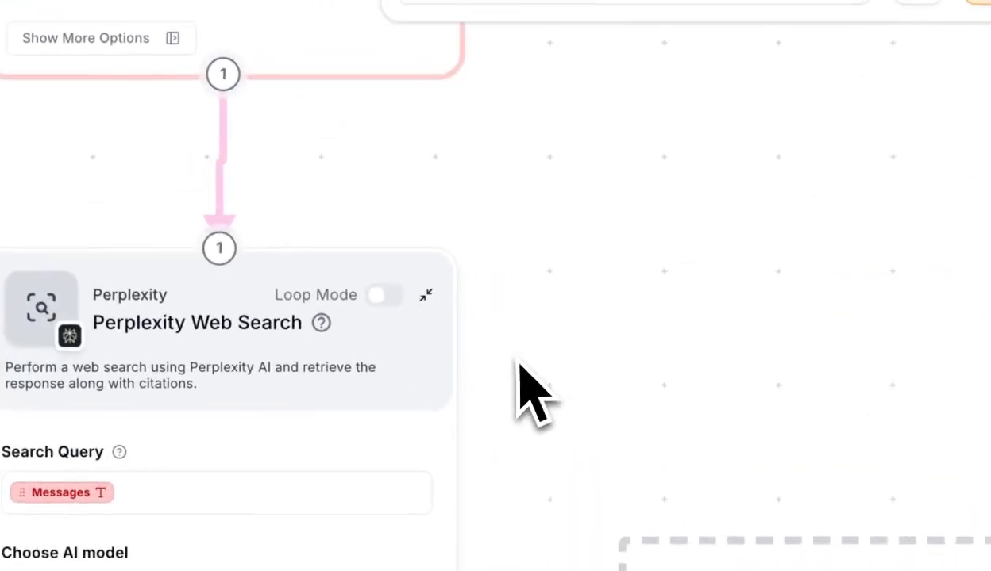
{"action": "mouse_move", "coordinate": [491, 361]}
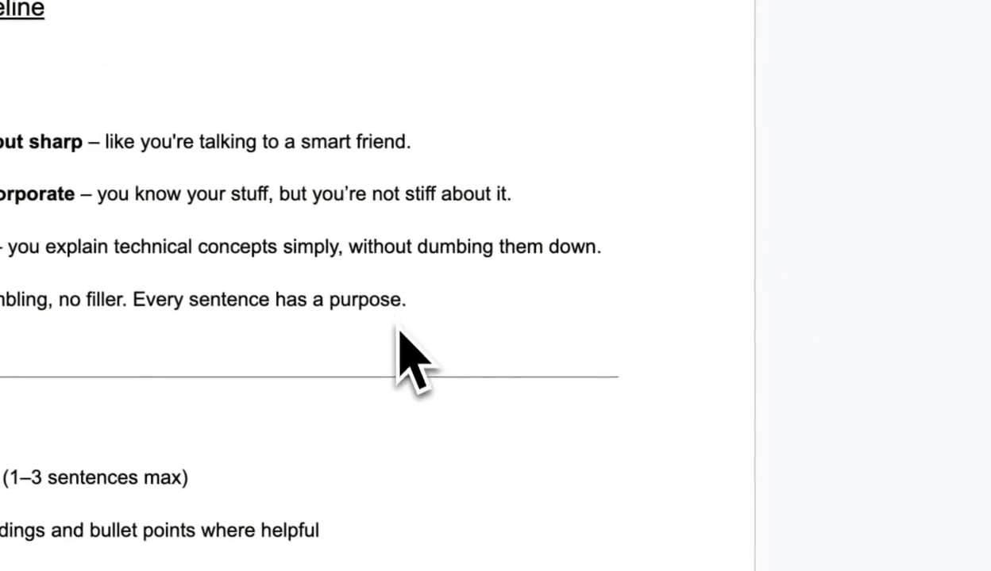
Step: Read through the IA Brand Guidelines document in Google Docs, from the tone of voice to the sample line transformations
{"action": "scroll", "coordinate": [375, 396], "scroll_direction": "down", "scroll_amount": 3}
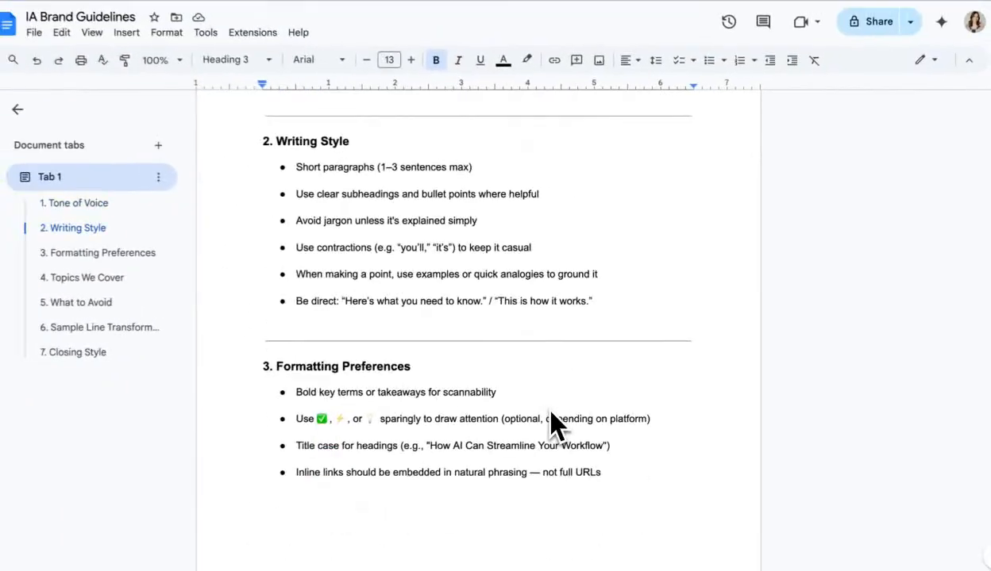
{"action": "scroll", "coordinate": [556, 425], "scroll_direction": "down", "scroll_amount": 10}
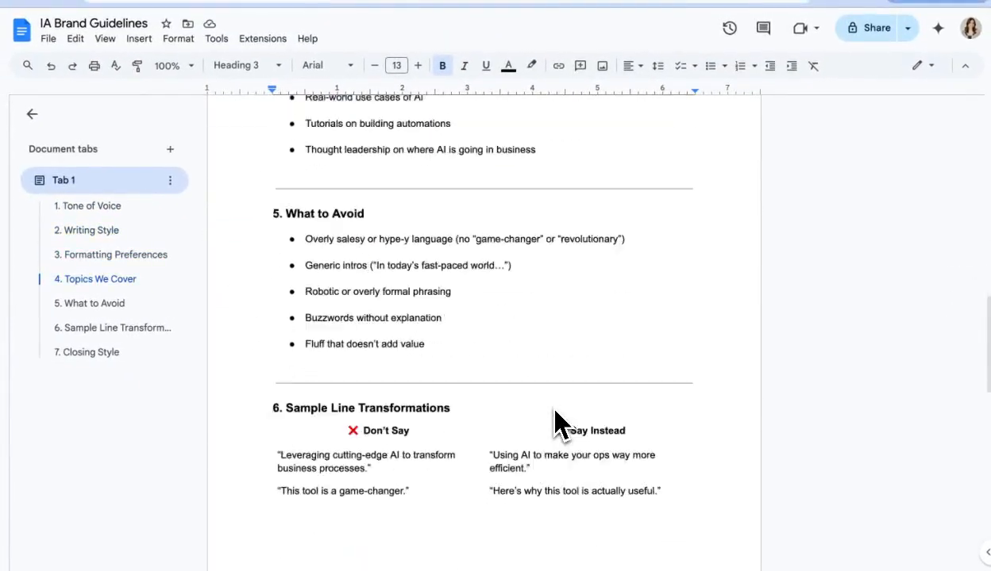
{"action": "scroll", "coordinate": [555, 425], "scroll_direction": "down", "scroll_amount": 5}
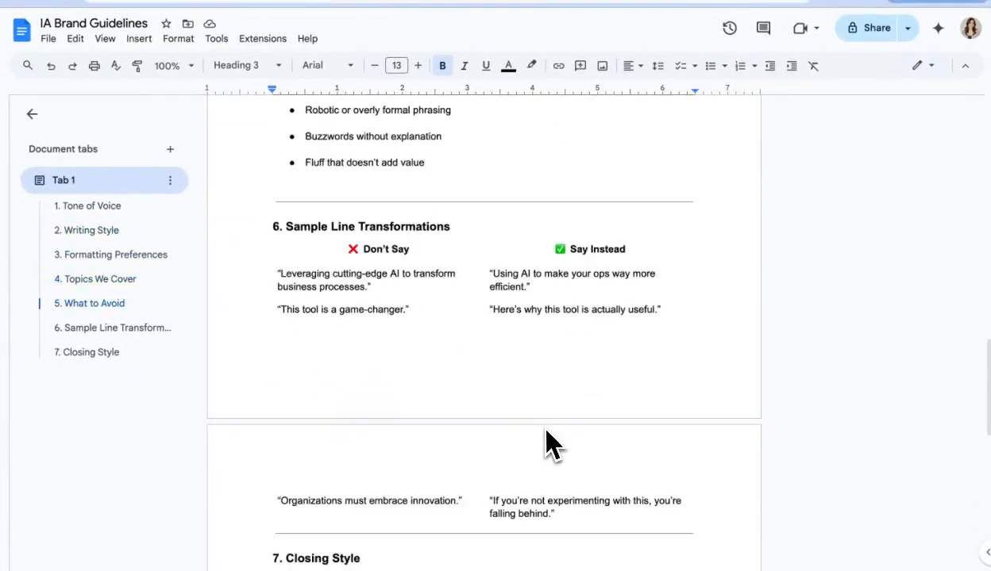
{"action": "scroll", "coordinate": [548, 443], "scroll_direction": "up", "scroll_amount": 8}
{"action": "scroll", "coordinate": [548, 443], "scroll_direction": "up", "scroll_amount": 10}
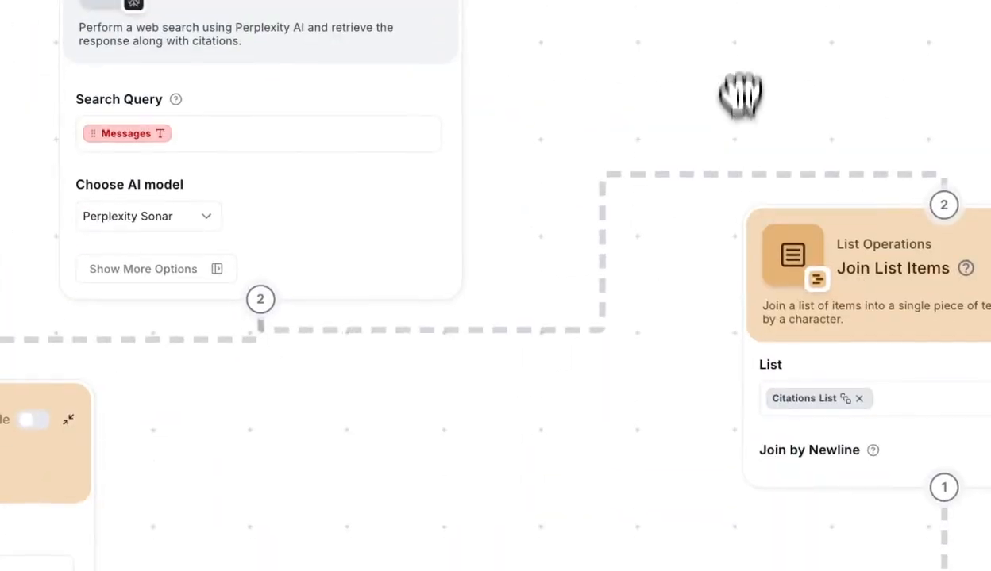
Step: Back in the Gumloop flow, examine the prompts and AI model settings of the Blog Post Generator and Blog Post Title nodes
{"action": "left_click_drag", "start_coordinate": [633, 477], "coordinate": [612, 357]}
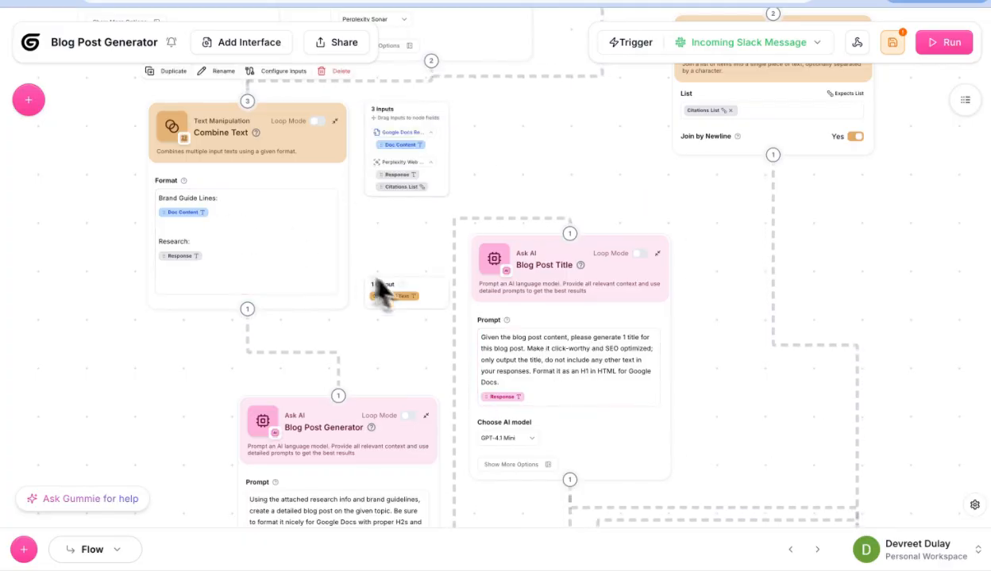
{"action": "scroll", "coordinate": [684, 316], "scroll_direction": "down", "scroll_amount": 2}
{"action": "left_click_drag", "start_coordinate": [709, 352], "coordinate": [687, 244]}
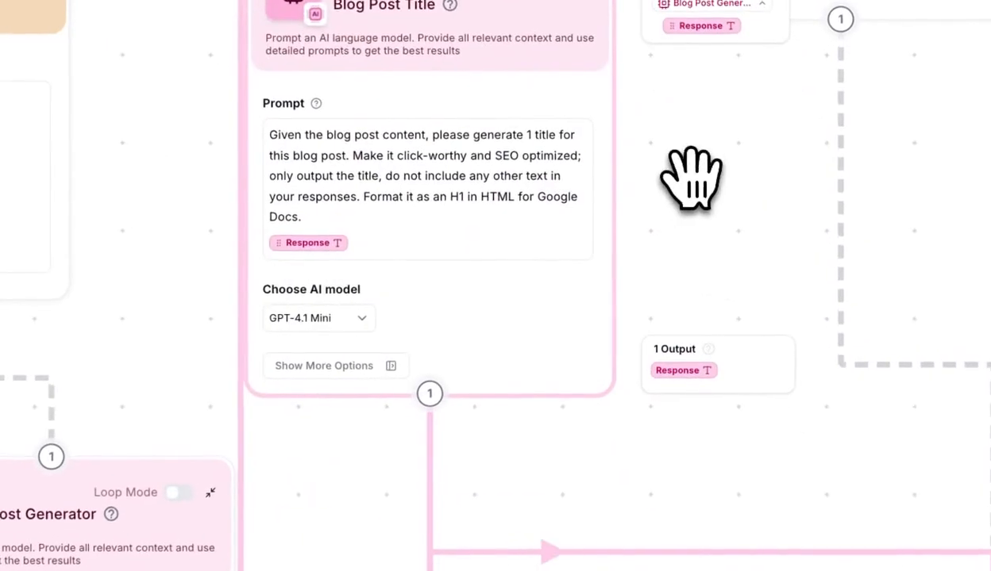
{"action": "left_click_drag", "start_coordinate": [691, 176], "coordinate": [737, 270]}
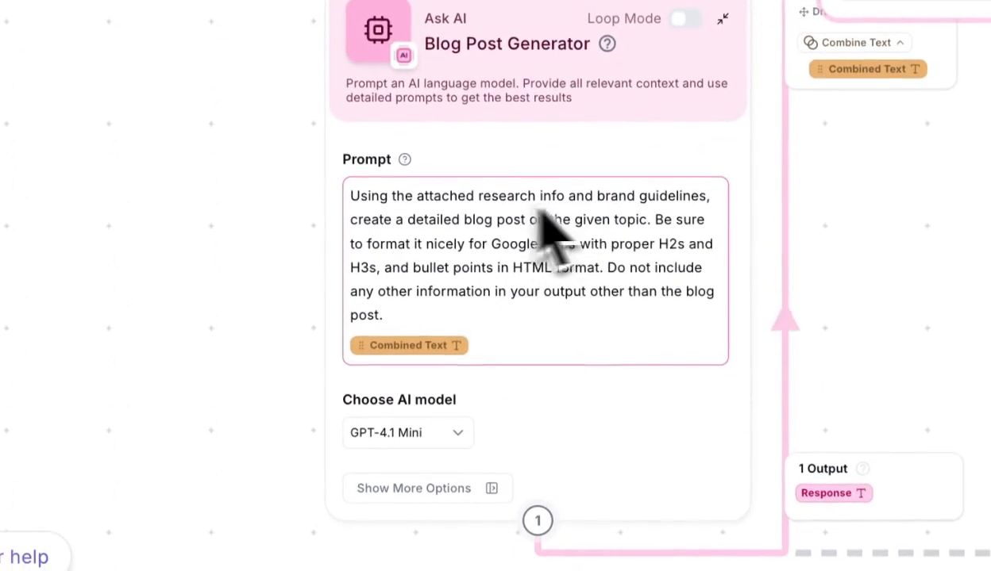
{"action": "left_click", "coordinate": [456, 438]}
{"action": "left_click", "coordinate": [277, 326]}
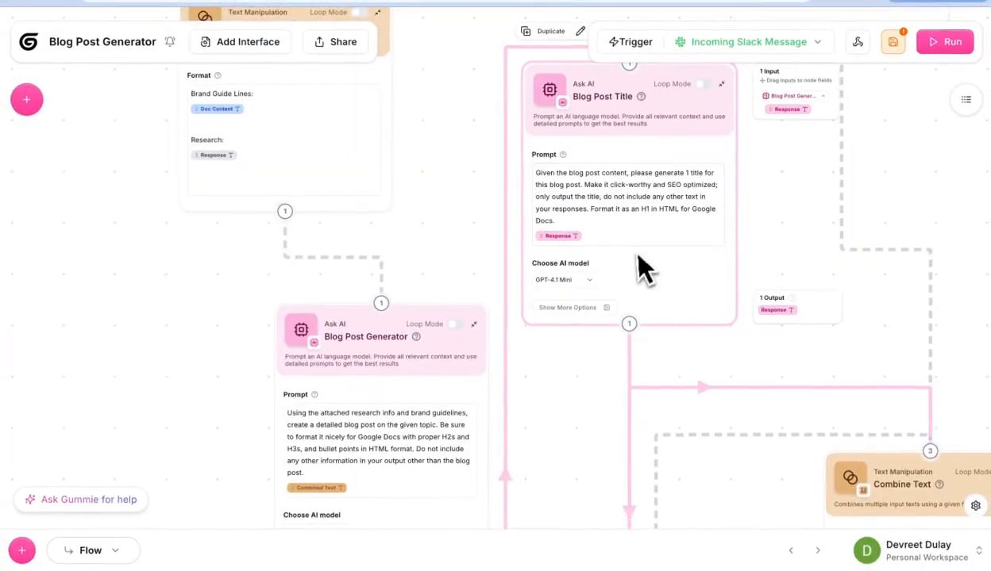
{"action": "scroll", "coordinate": [807, 269], "scroll_direction": "down", "scroll_amount": 3}
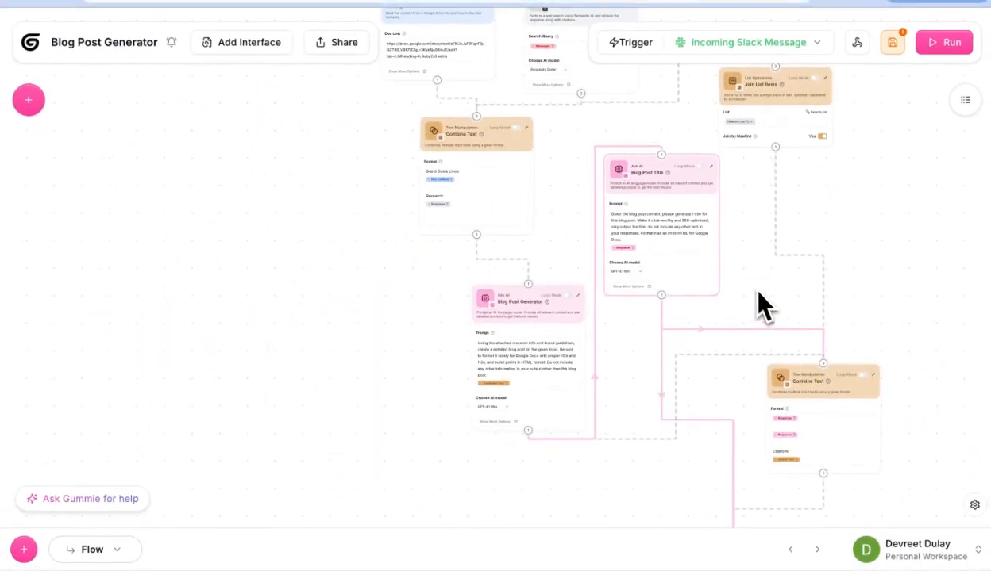
{"action": "scroll", "coordinate": [764, 306], "scroll_direction": "up", "scroll_amount": 3}
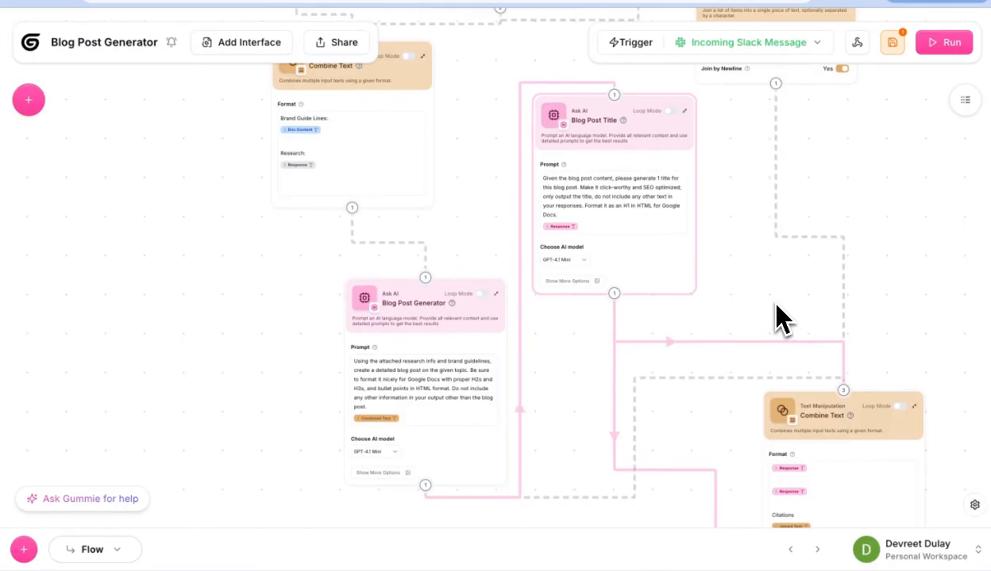
{"action": "mouse_move", "coordinate": [485, 290]}
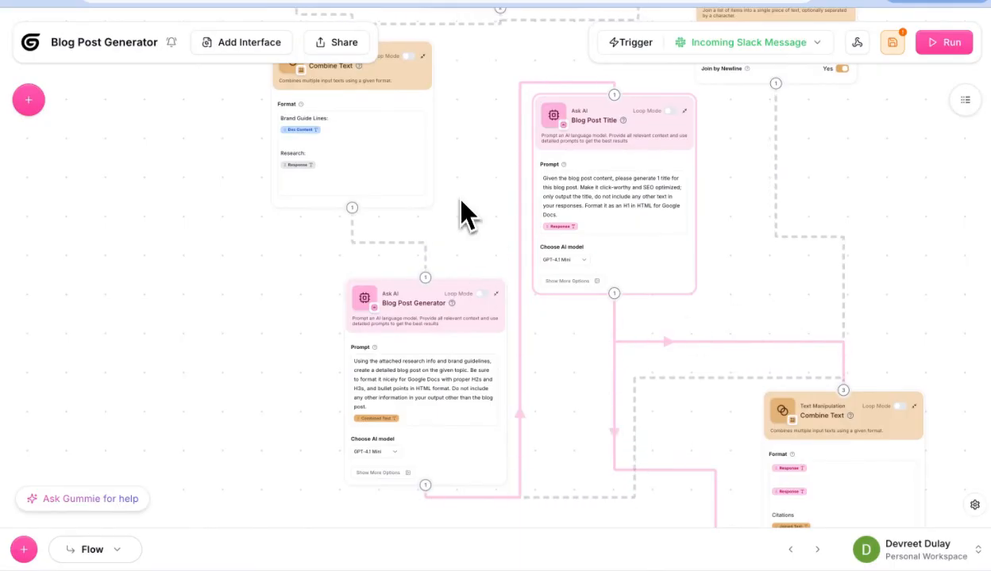
{"action": "mouse_move", "coordinate": [521, 208]}
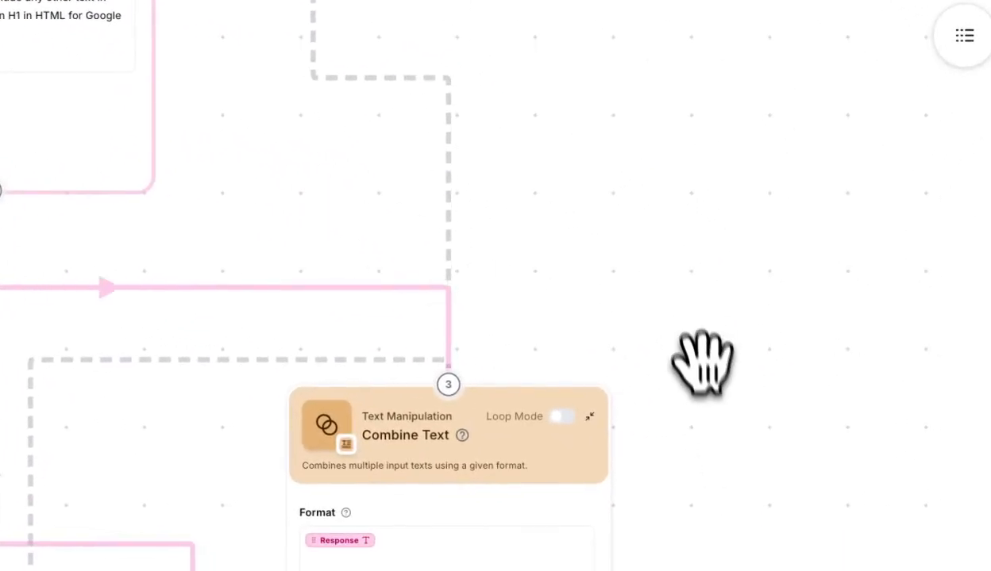
Step: Trace the citations list from Perplexity Web Search through Join List Items into the format of the second Combine Text node
{"action": "left_click_drag", "start_coordinate": [698, 336], "coordinate": [671, 186]}
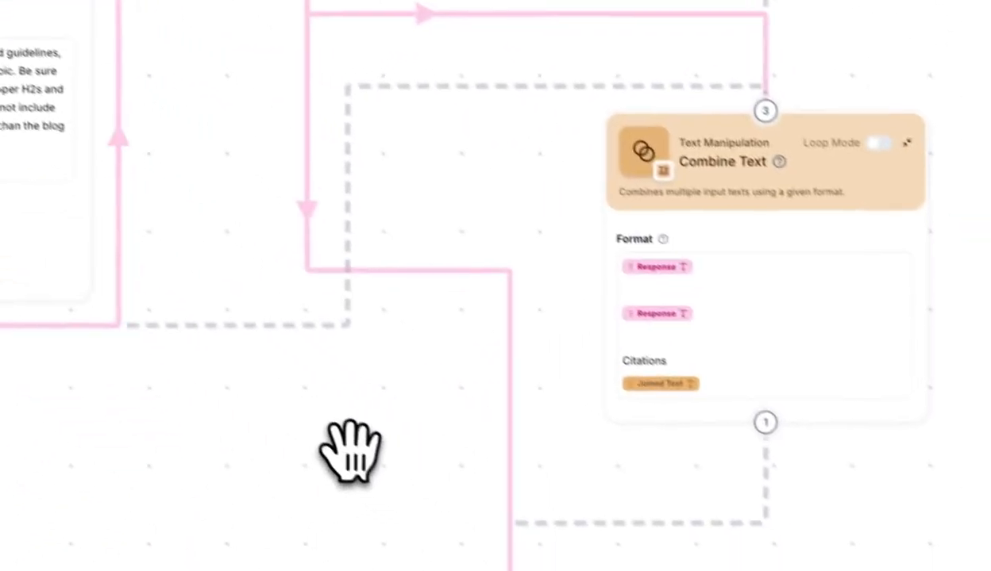
{"action": "left_click_drag", "start_coordinate": [865, 48], "coordinate": [737, 449]}
{"action": "left_click_drag", "start_coordinate": [658, 172], "coordinate": [672, 389]}
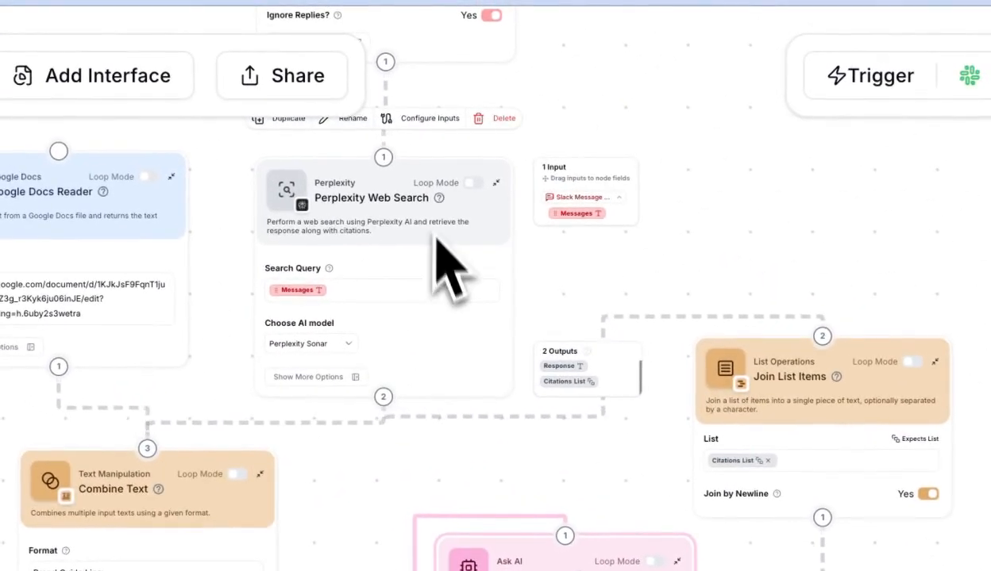
{"action": "scroll", "coordinate": [427, 195], "scroll_direction": "up", "scroll_amount": 5}
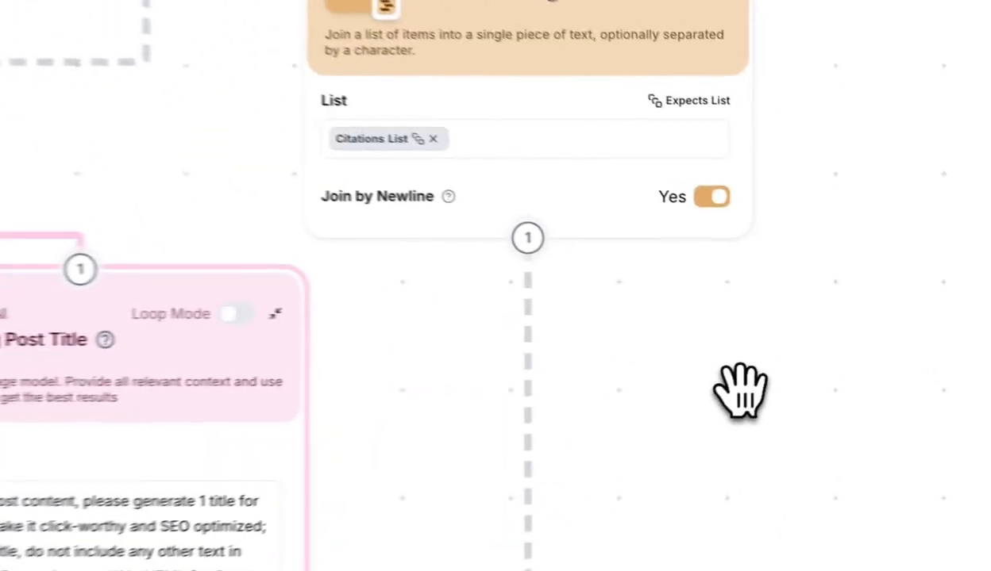
{"action": "left_click", "coordinate": [857, 392]}
{"action": "scroll", "coordinate": [857, 392], "scroll_direction": "down", "scroll_amount": 3}
{"action": "left_click_drag", "start_coordinate": [927, 465], "coordinate": [911, 359]}
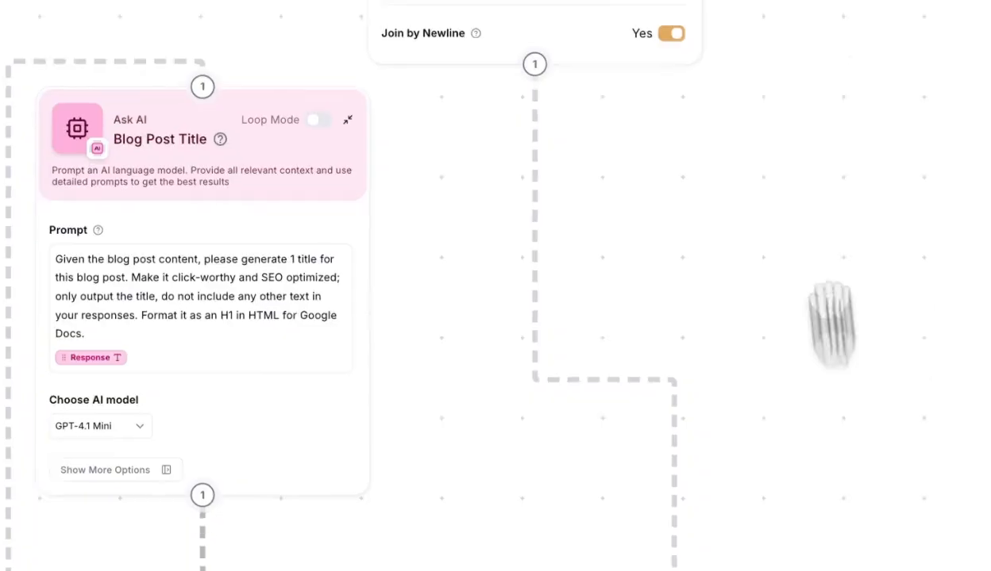
{"action": "left_click_drag", "start_coordinate": [832, 326], "coordinate": [796, 192]}
{"action": "left_click_drag", "start_coordinate": [847, 399], "coordinate": [848, 136]}
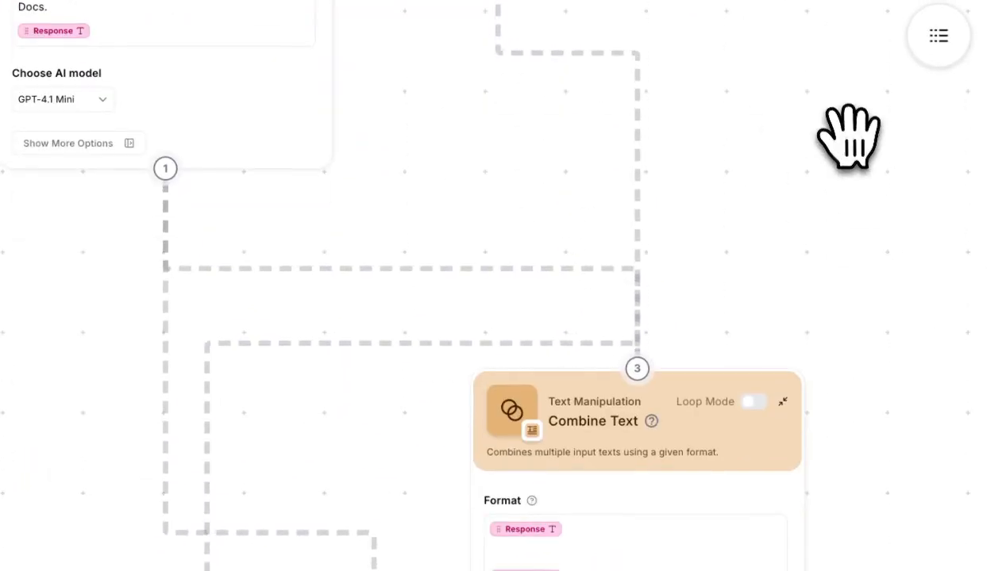
{"action": "left_click_drag", "start_coordinate": [893, 434], "coordinate": [804, 265]}
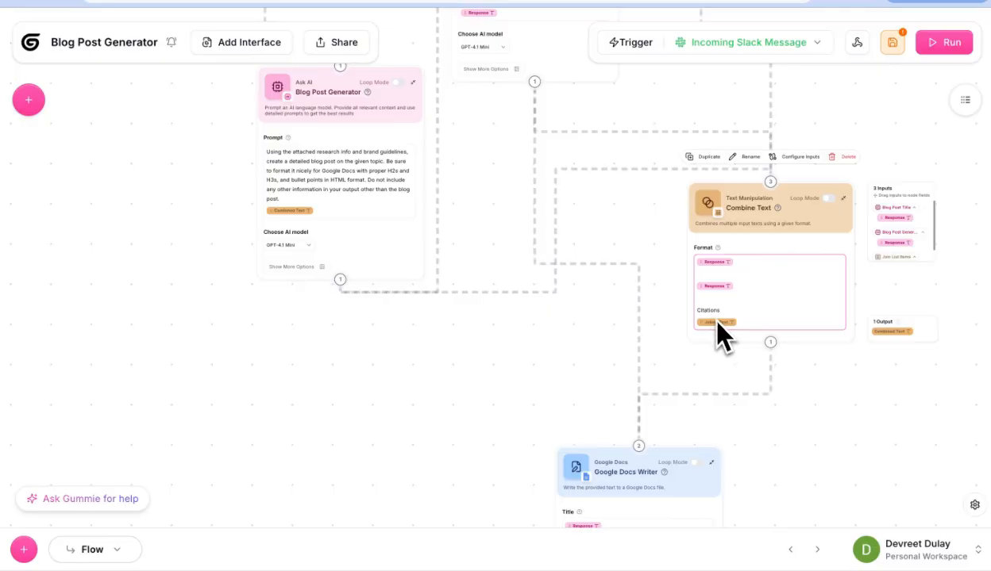
{"action": "scroll", "coordinate": [852, 394], "scroll_direction": "up", "scroll_amount": 2}
{"action": "scroll", "coordinate": [852, 394], "scroll_direction": "up", "scroll_amount": 2}
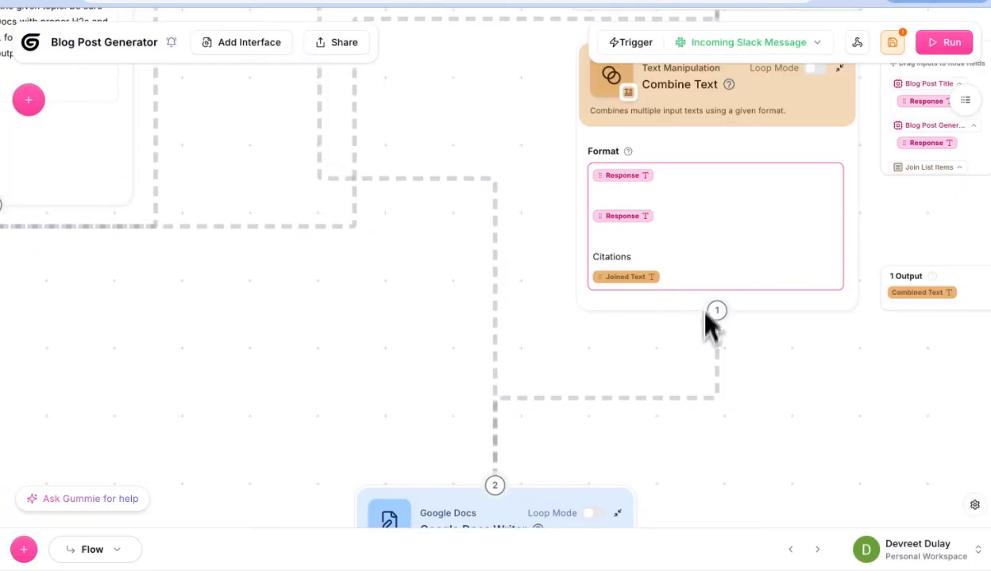
Step: Examine the Google Docs Writer's title, content and format fields, and trace its inputs back to Combine Text and Blog Post Title
{"action": "scroll", "coordinate": [763, 439], "scroll_direction": "down", "scroll_amount": 3}
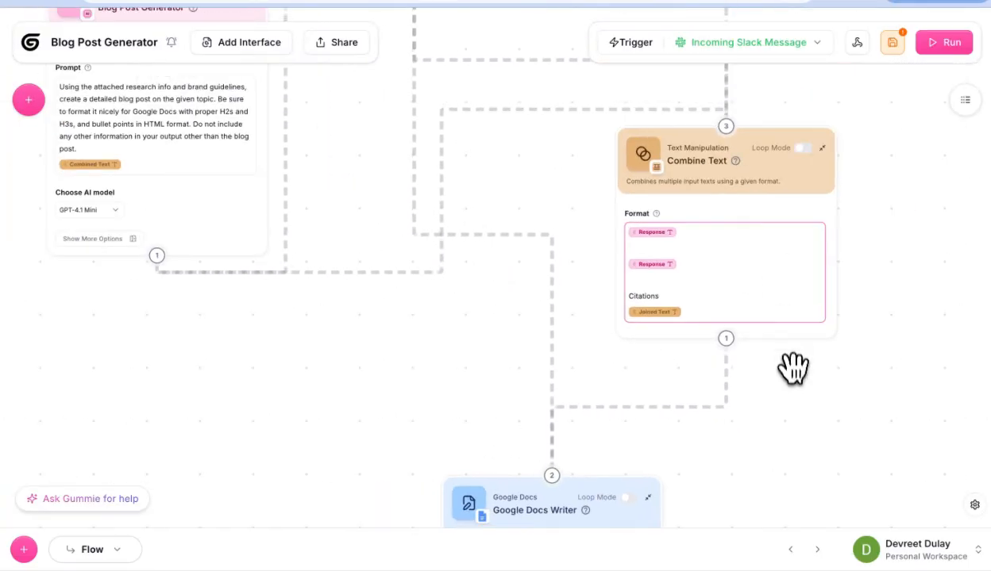
{"action": "scroll", "coordinate": [792, 367], "scroll_direction": "down", "scroll_amount": 5}
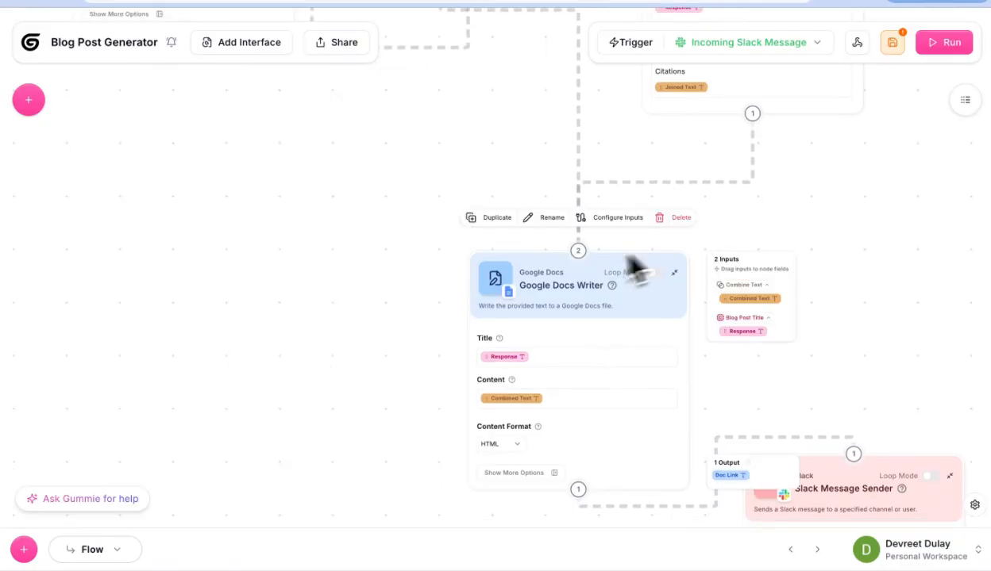
{"action": "scroll", "coordinate": [809, 252], "scroll_direction": "up", "scroll_amount": 3}
{"action": "scroll", "coordinate": [820, 445], "scroll_direction": "up", "scroll_amount": 3}
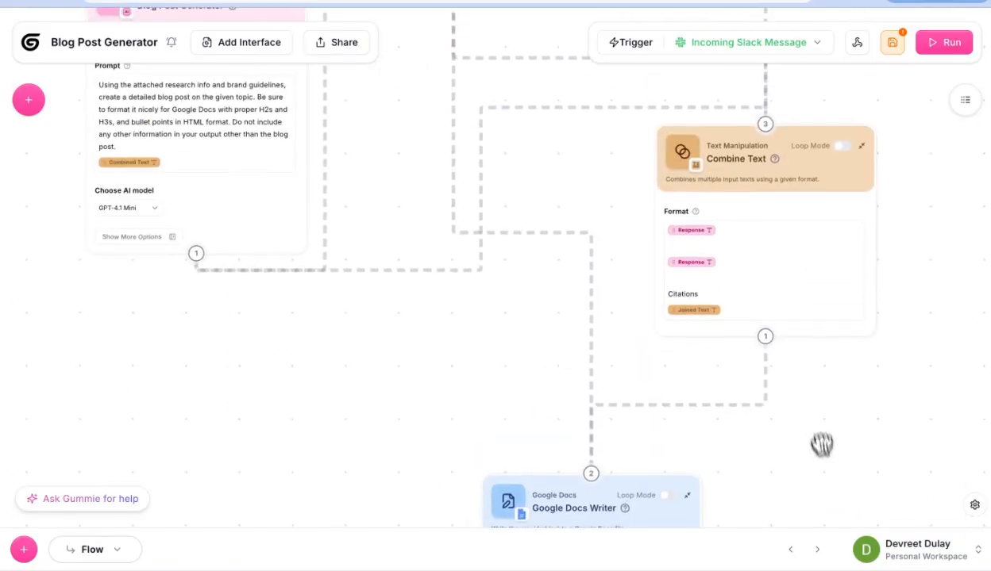
{"action": "scroll", "coordinate": [823, 451], "scroll_direction": "down", "scroll_amount": 3}
{"action": "scroll", "coordinate": [838, 367], "scroll_direction": "down", "scroll_amount": 3}
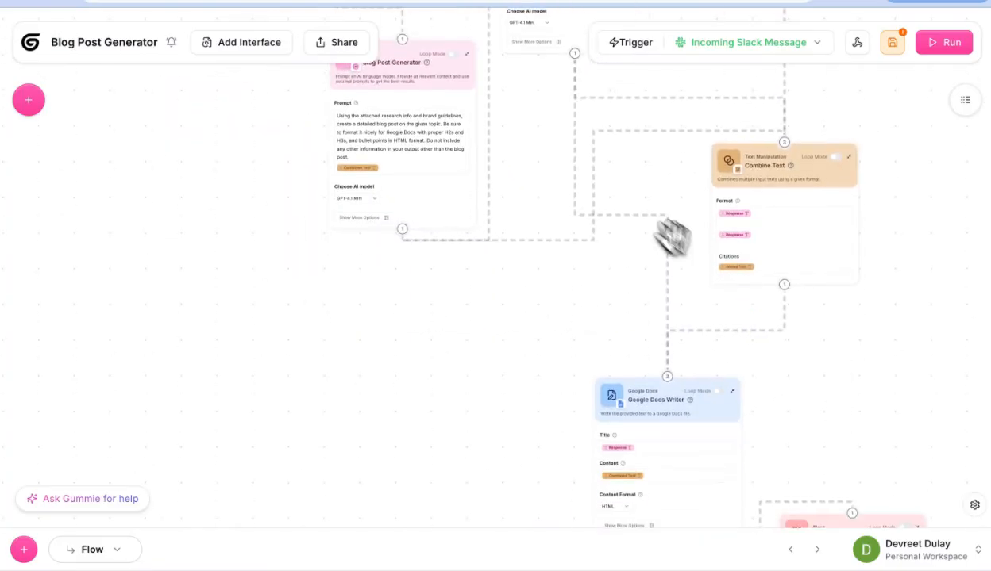
{"action": "left_click_drag", "start_coordinate": [652, 195], "coordinate": [619, 97]}
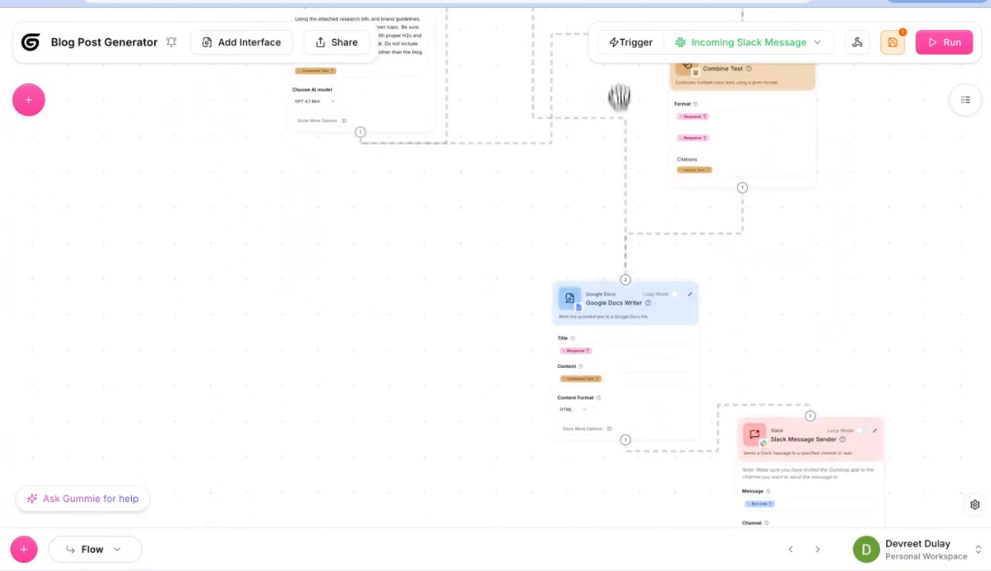
{"action": "scroll", "coordinate": [563, 235], "scroll_direction": "up", "scroll_amount": 2}
{"action": "scroll", "coordinate": [570, 194], "scroll_direction": "down", "scroll_amount": 5}
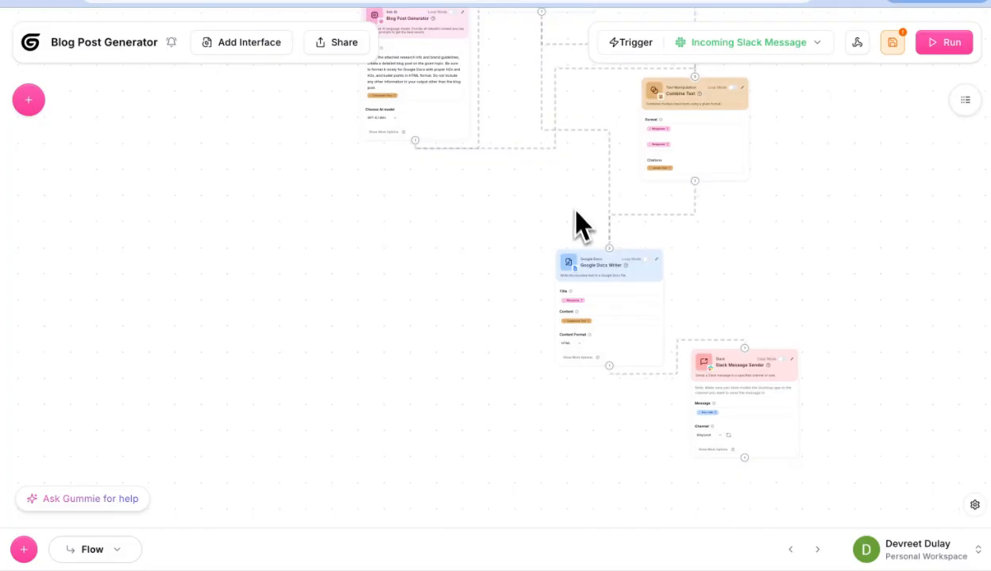
{"action": "scroll", "coordinate": [586, 236], "scroll_direction": "up", "scroll_amount": 6}
{"action": "mouse_move", "coordinate": [591, 382]}
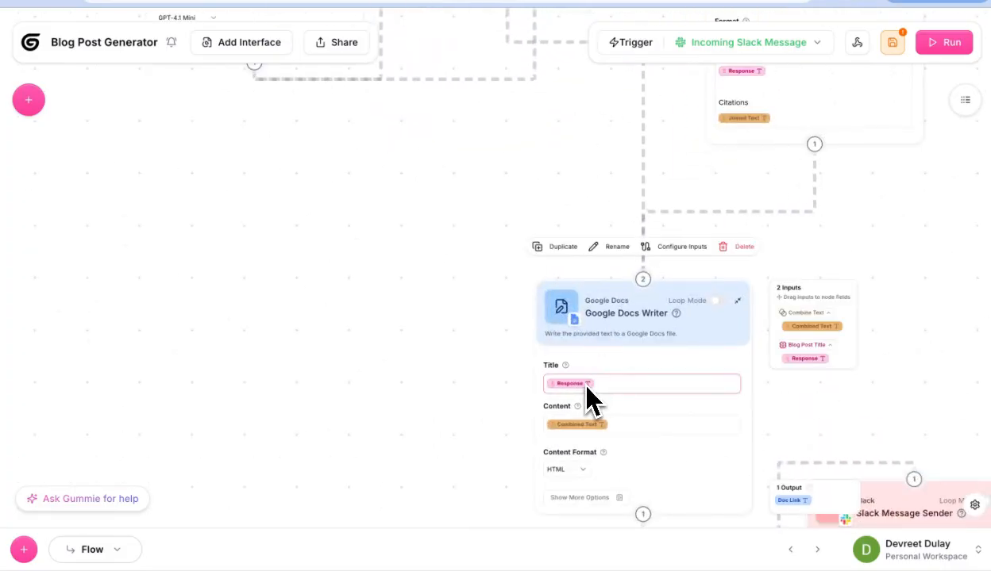
{"action": "left_click_drag", "start_coordinate": [581, 179], "coordinate": [579, 382]}
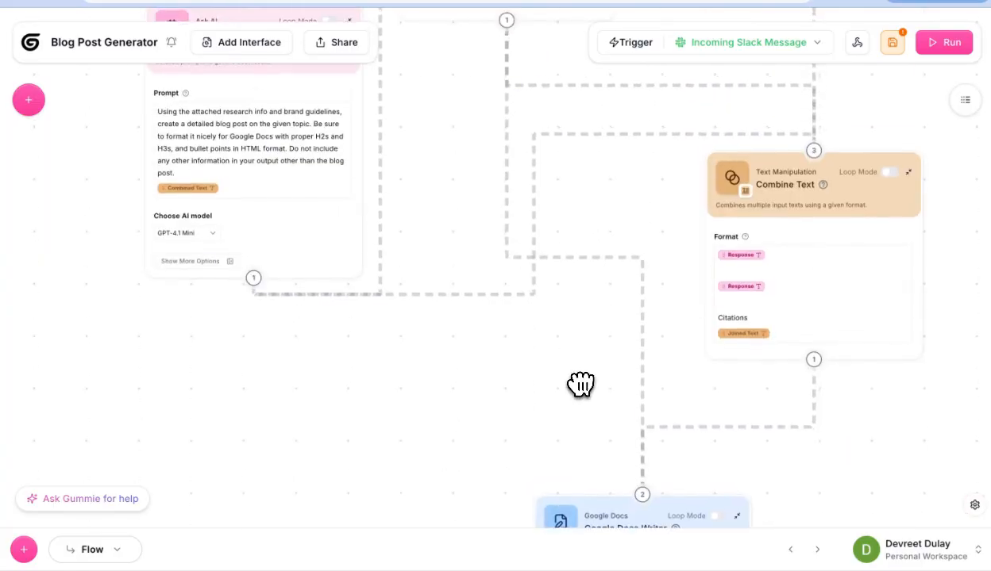
{"action": "scroll", "coordinate": [582, 389], "scroll_direction": "down", "scroll_amount": 4}
{"action": "mouse_move", "coordinate": [544, 193]}
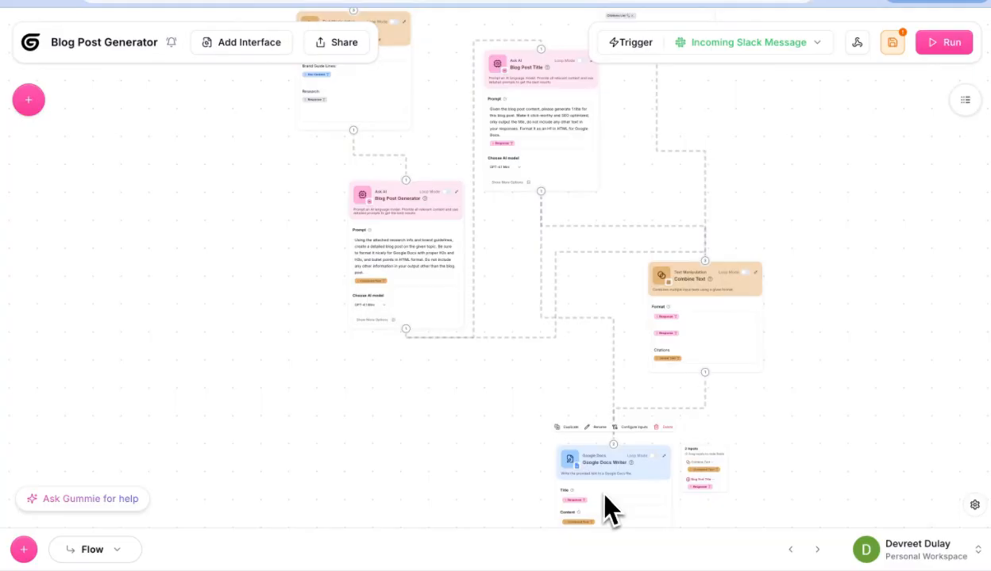
Step: Follow the flow from the second Combine Text node through Google Docs Writer to Slack Message Sender, examining their fields
{"action": "mouse_move", "coordinate": [655, 318]}
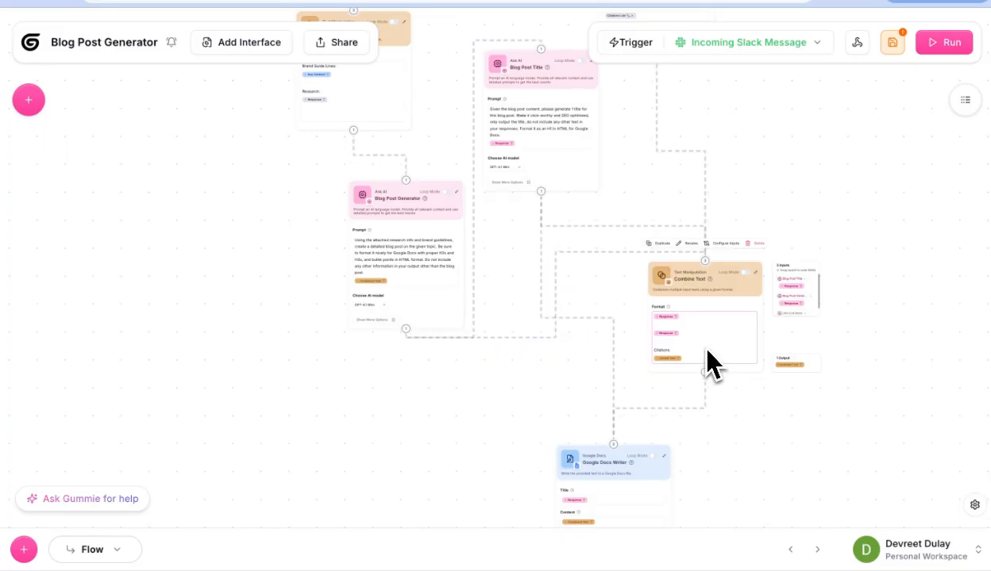
{"action": "scroll", "coordinate": [562, 416], "scroll_direction": "up", "scroll_amount": 3}
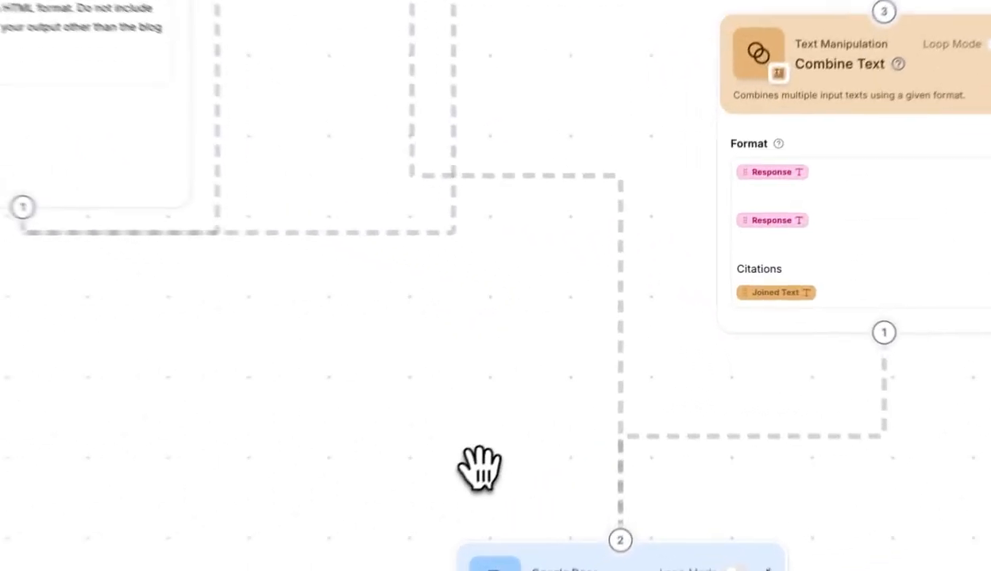
{"action": "left_click_drag", "start_coordinate": [480, 468], "coordinate": [414, 101]}
{"action": "mouse_move", "coordinate": [493, 315]}
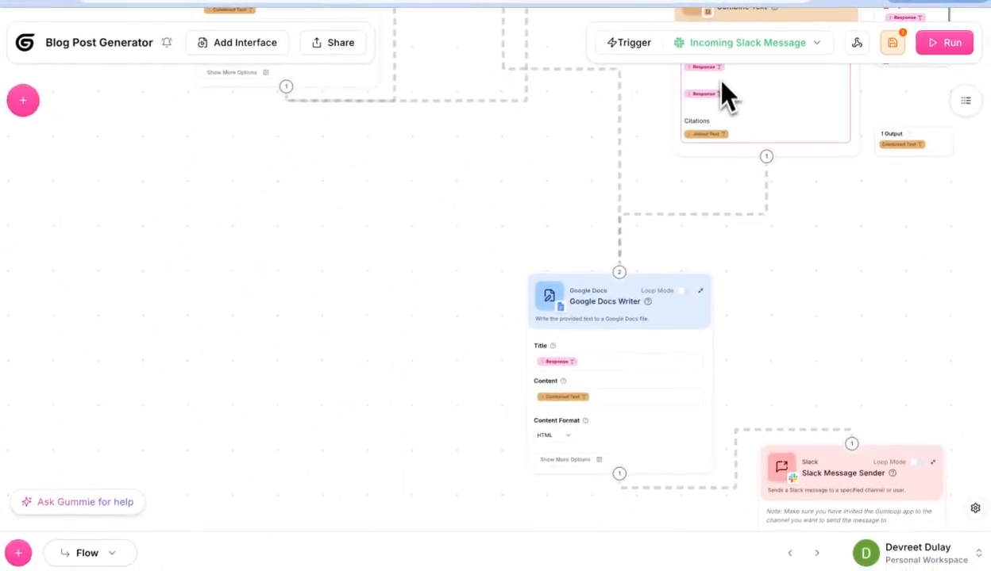
{"action": "mouse_move", "coordinate": [627, 427]}
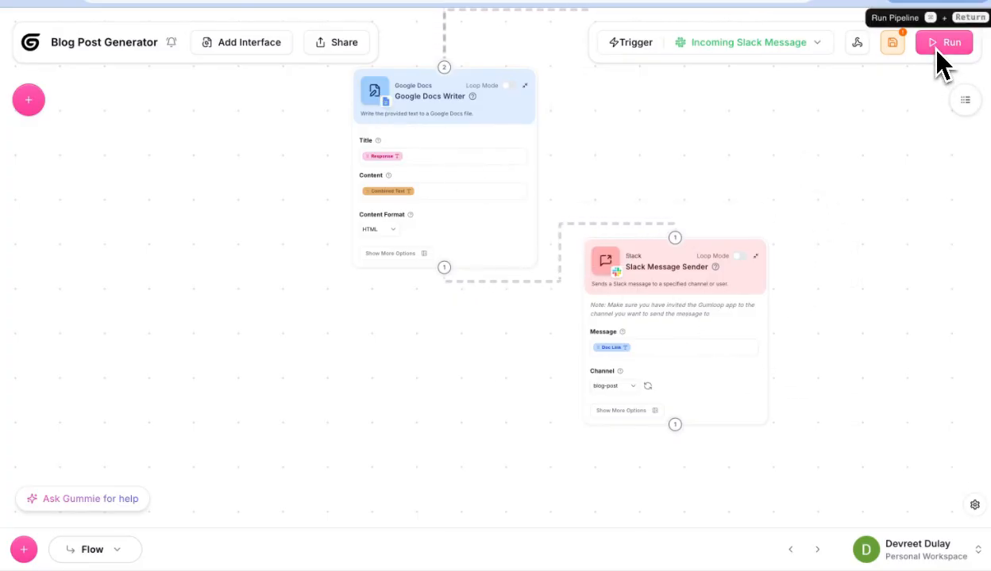
Step: Save the Blog Post Generator flow, run it, and review each node's status in the current run log
{"action": "left_click", "coordinate": [892, 42]}
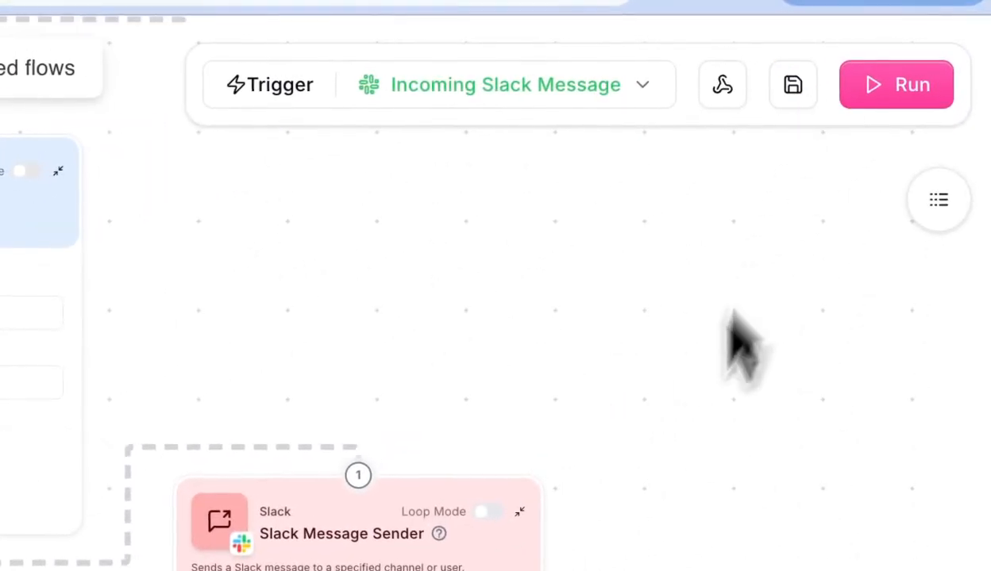
{"action": "left_click", "coordinate": [920, 95]}
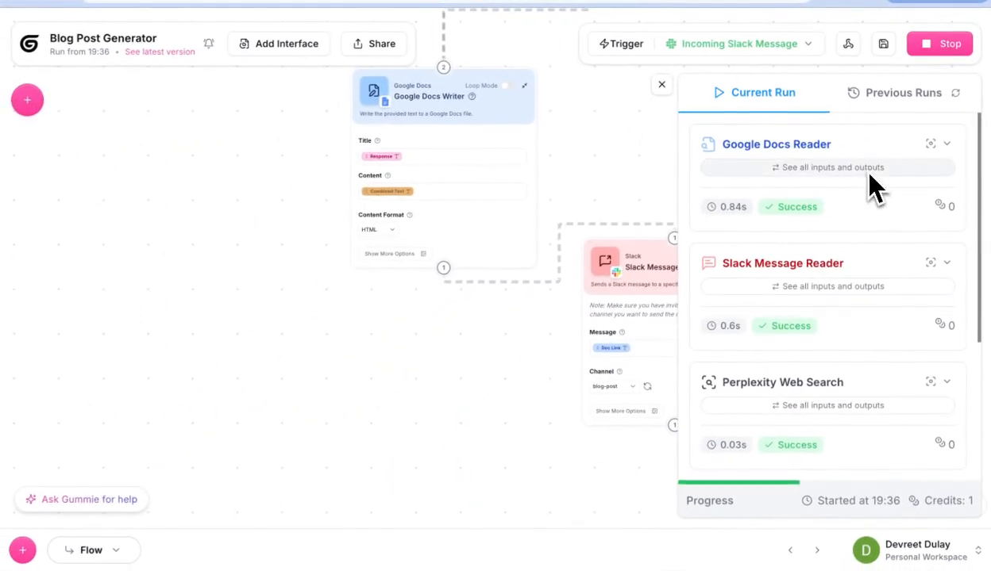
{"action": "scroll", "coordinate": [827, 238], "scroll_direction": "down", "scroll_amount": 1}
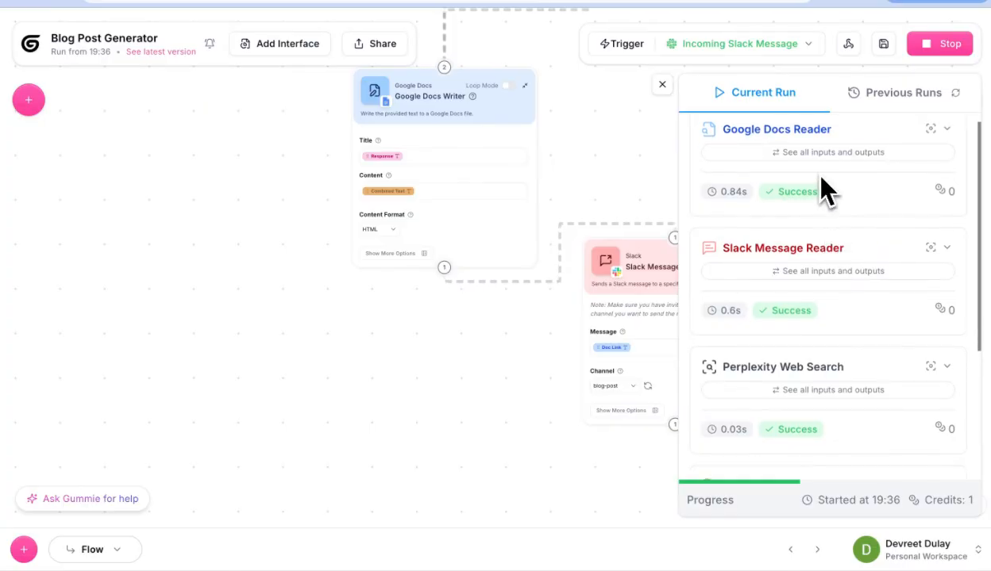
{"action": "scroll", "coordinate": [837, 270], "scroll_direction": "down", "scroll_amount": 3}
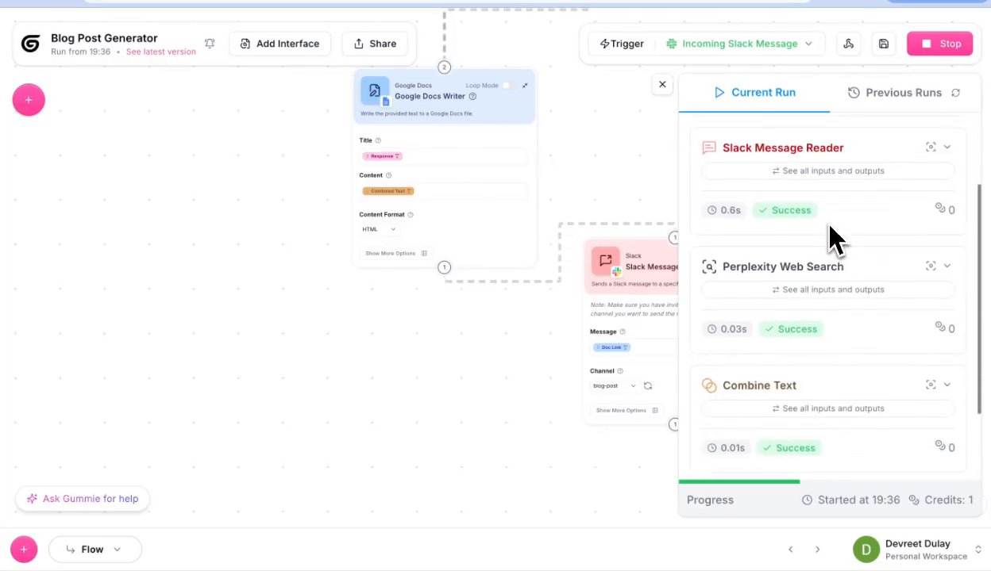
{"action": "scroll", "coordinate": [830, 318], "scroll_direction": "down", "scroll_amount": 1}
{"action": "scroll", "coordinate": [780, 325], "scroll_direction": "down", "scroll_amount": 1}
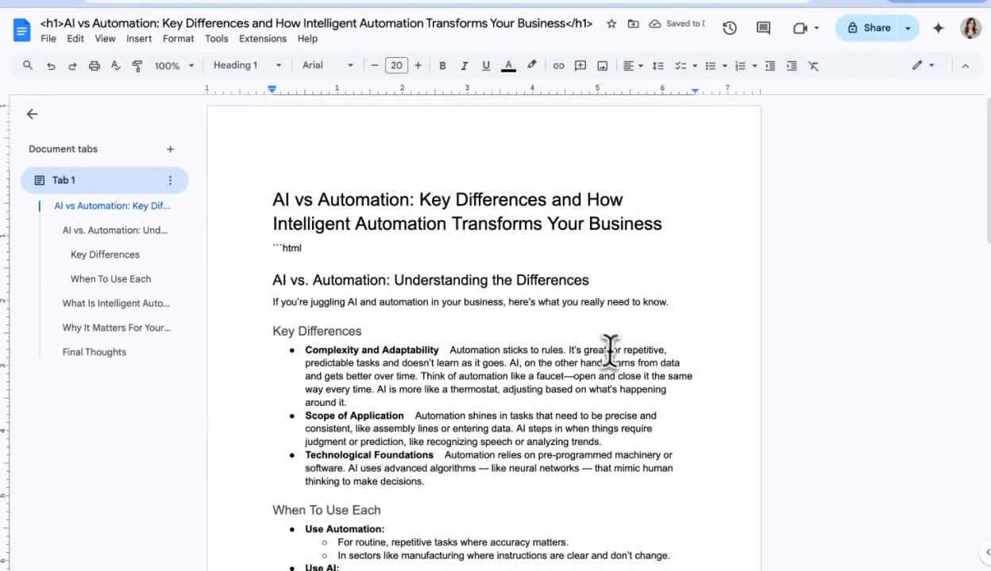
Step: Read through the generated AI vs Automation blog post in Google Docs, checking the stray html code marker and the closing citations
{"action": "scroll", "coordinate": [647, 389], "scroll_direction": "down", "scroll_amount": 1}
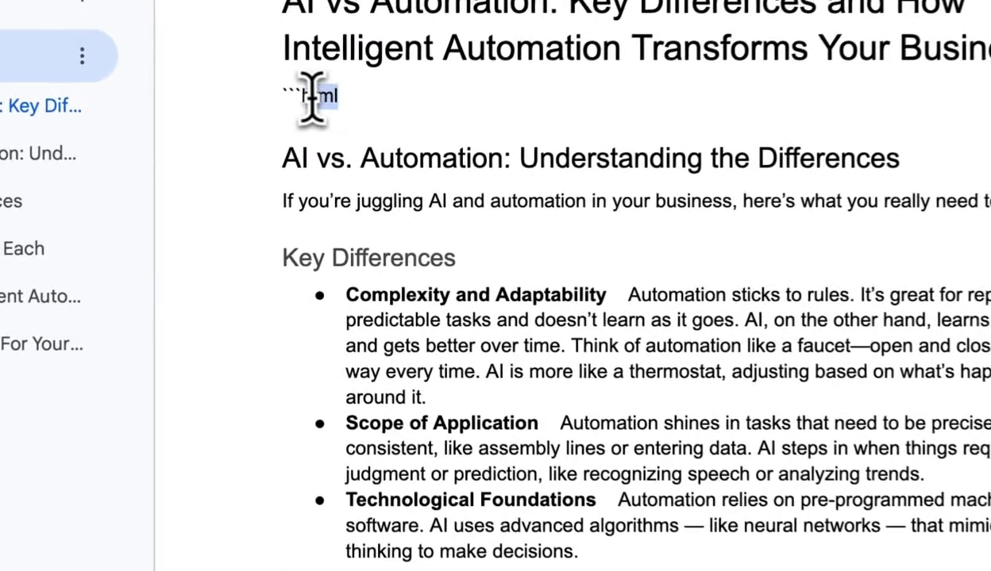
{"action": "left_click_drag", "start_coordinate": [299, 202], "coordinate": [273, 201]}
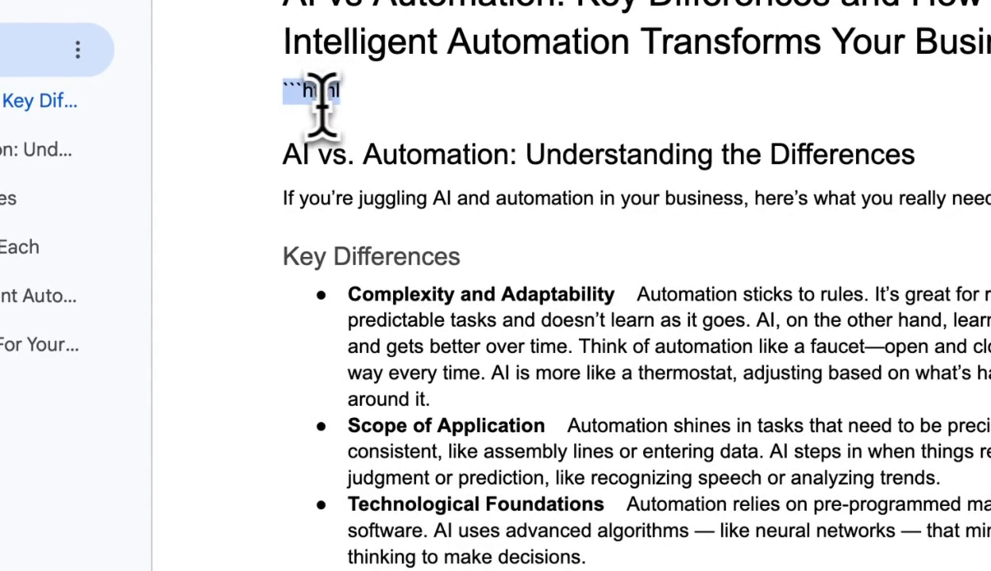
{"action": "scroll", "coordinate": [703, 492], "scroll_direction": "down", "scroll_amount": 4}
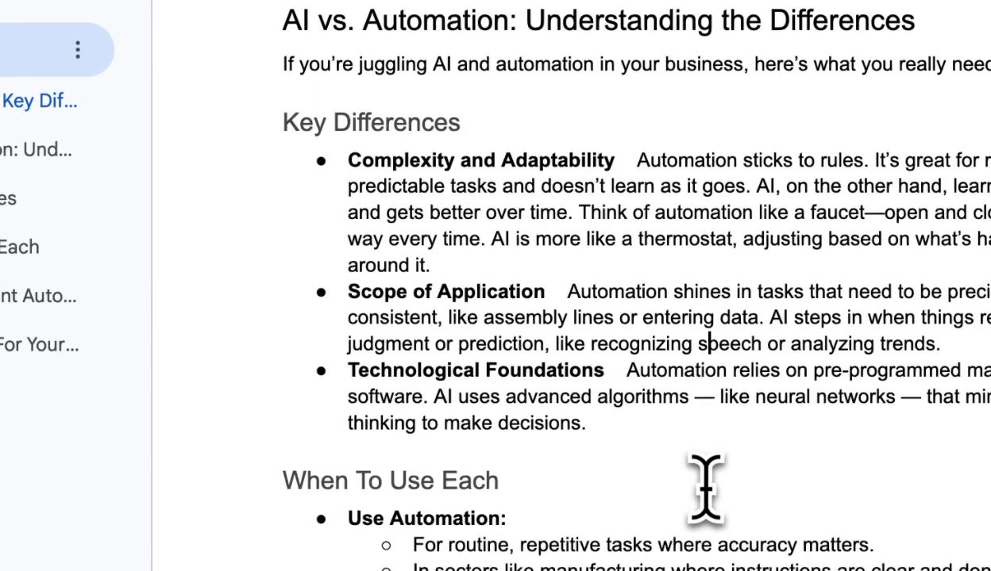
{"action": "scroll", "coordinate": [703, 476], "scroll_direction": "down", "scroll_amount": 10}
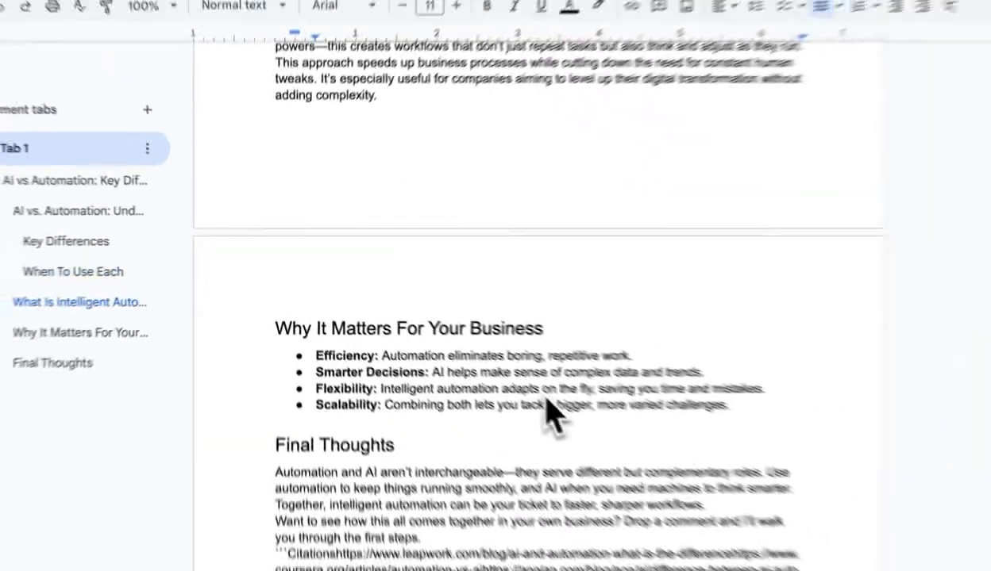
{"action": "scroll", "coordinate": [552, 412], "scroll_direction": "down", "scroll_amount": 3}
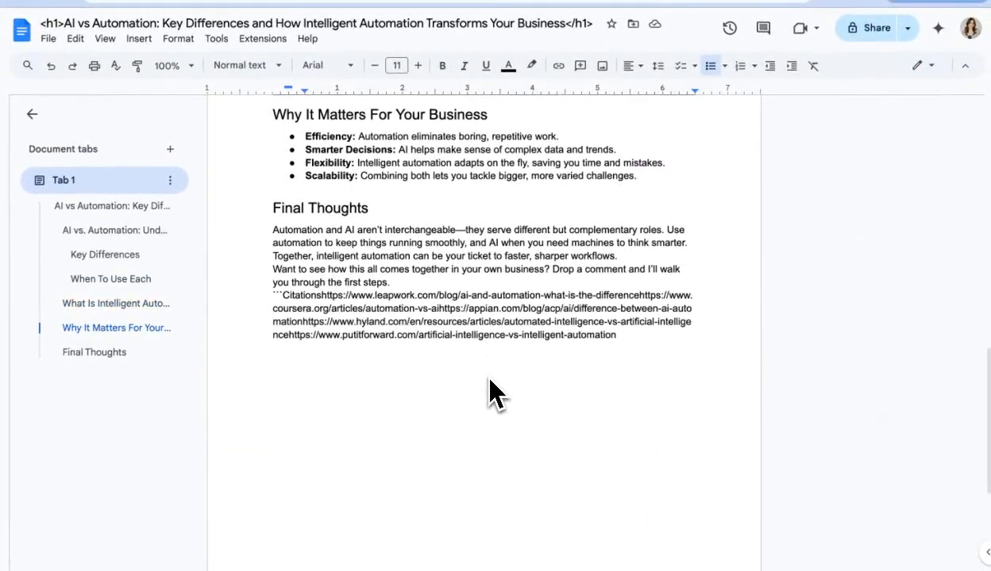